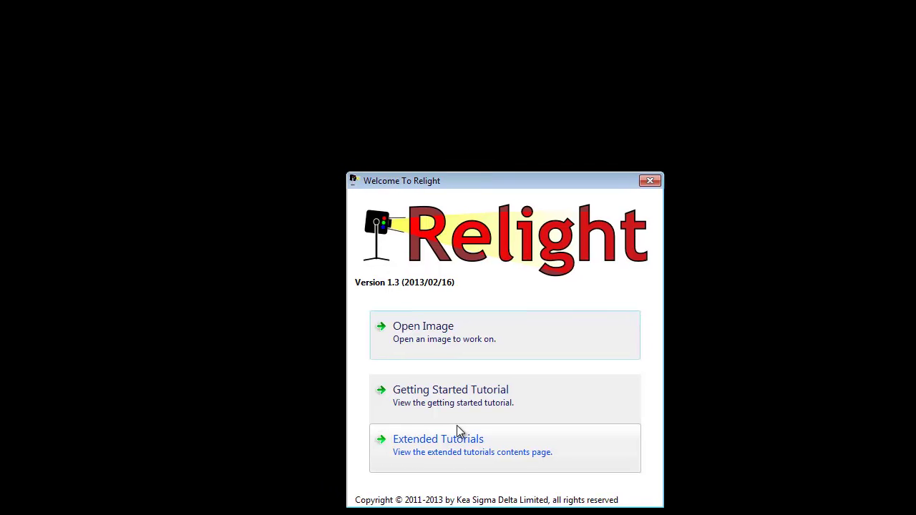
# Open Reddish Portrait.jpg from the sample photos file list
pyautogui.click(556, 411)
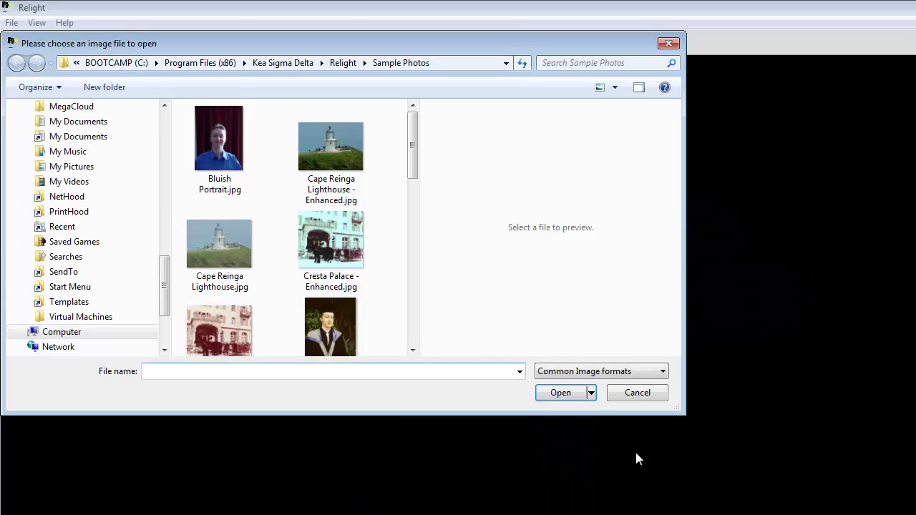
pyautogui.moveTo(410, 165); pyautogui.dragTo(422, 293)
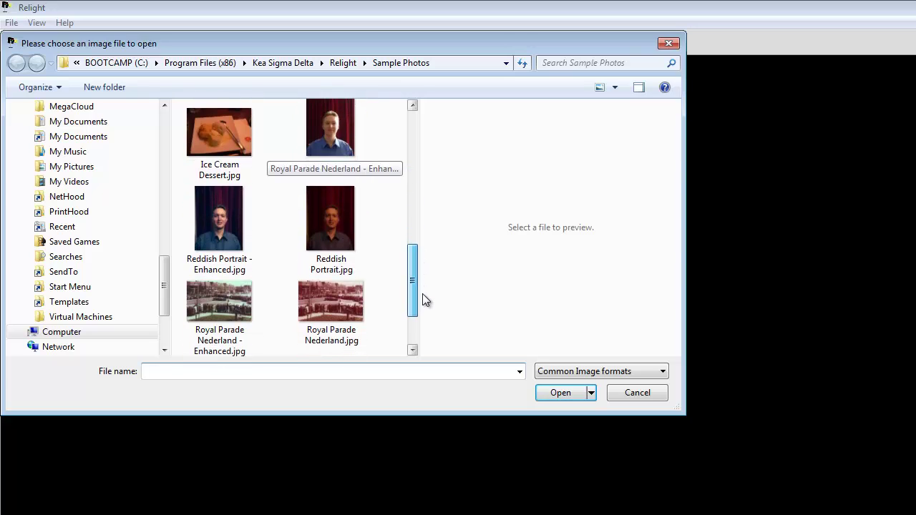
pyautogui.click(330, 217)
pyautogui.doubleClick(331, 218)
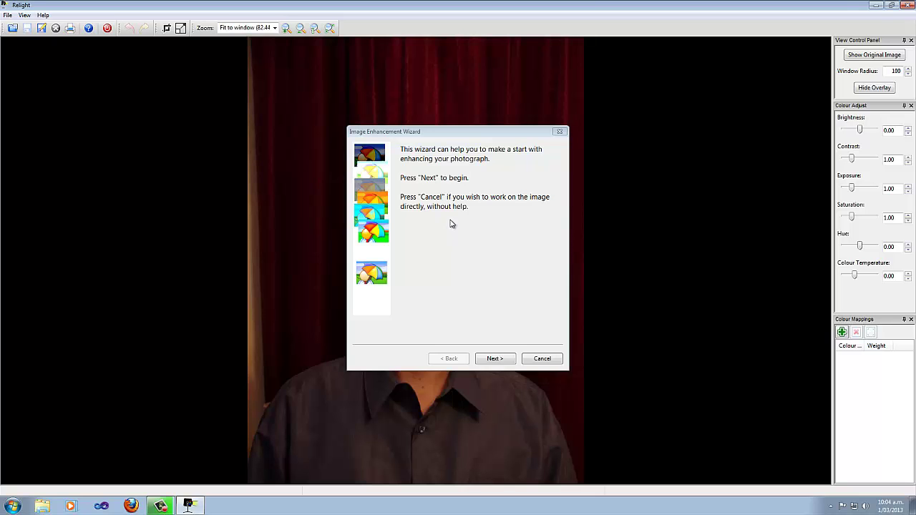
# Advance the Image Enhancement Wizard past its welcome page to the problems checklist
pyautogui.click(493, 362)
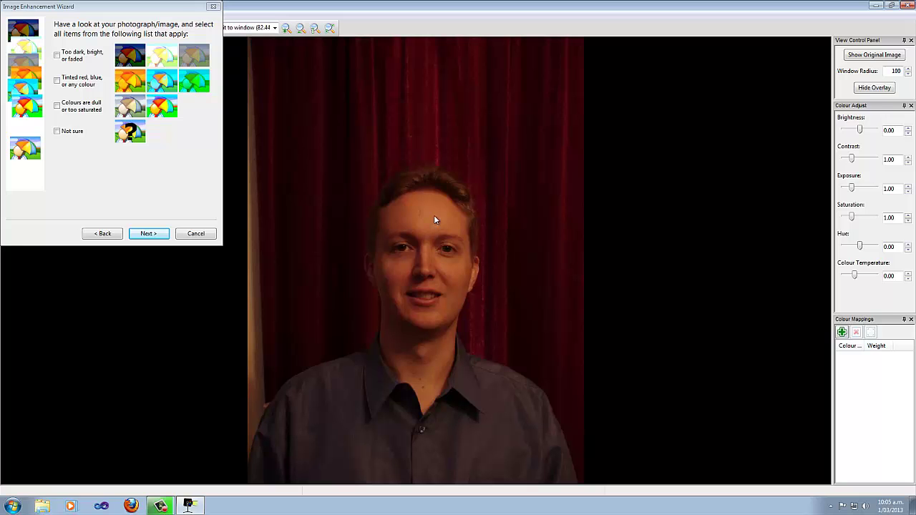
pyautogui.scroll(-2, 434, 215)
pyautogui.scroll(3, 433, 273)
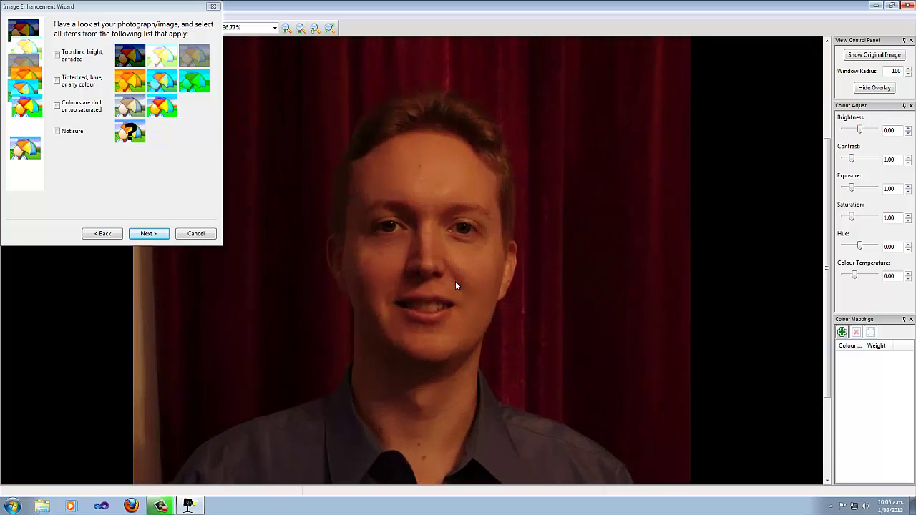
pyautogui.scroll(2, 451, 281)
pyautogui.scroll(-3, 488, 300)
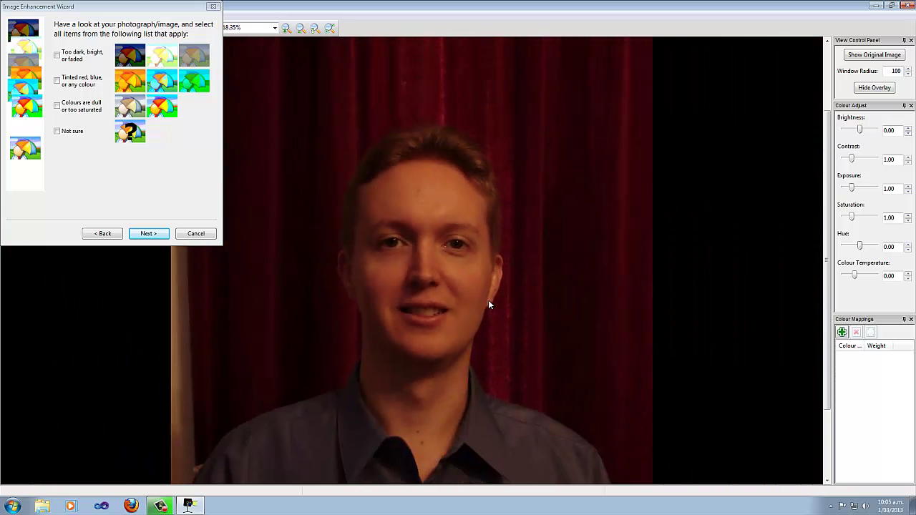
# Try the zoom buttons, then fit the whole photo to the window
pyautogui.click(299, 29)
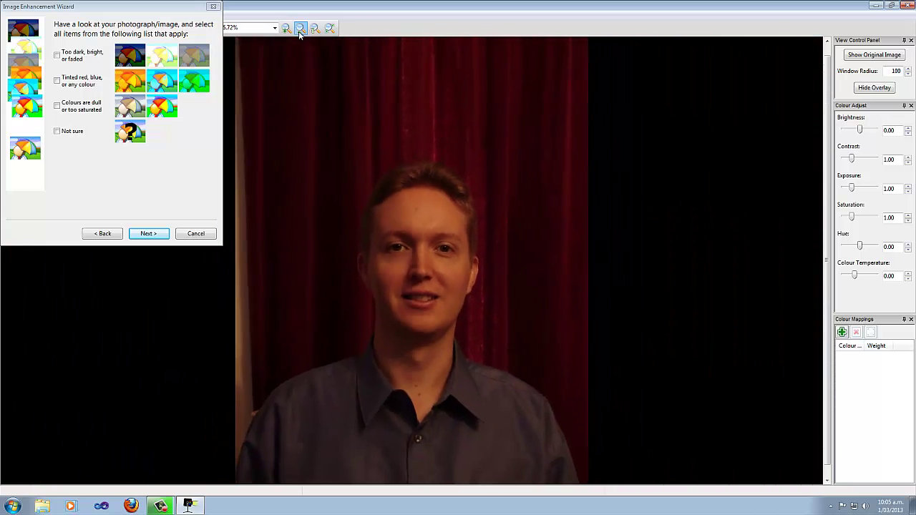
pyautogui.click(299, 29)
pyautogui.click(285, 29)
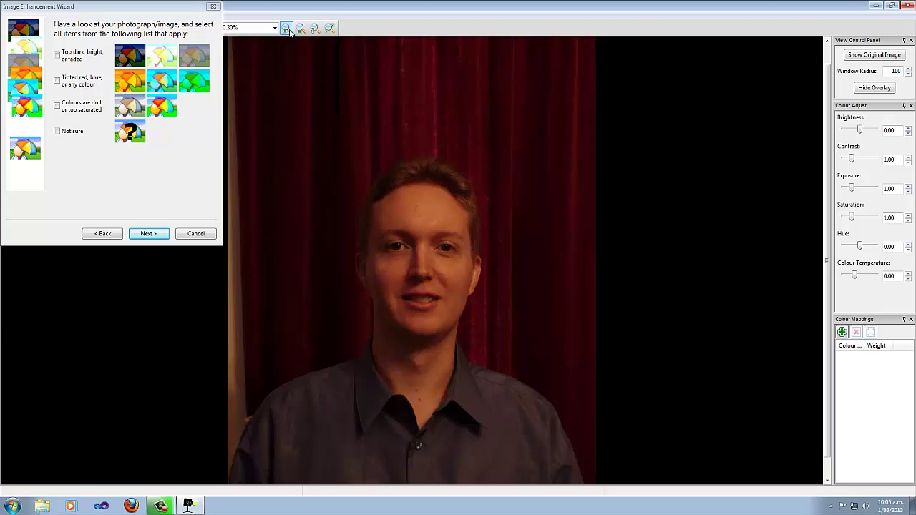
pyautogui.click(299, 30)
pyautogui.click(275, 27)
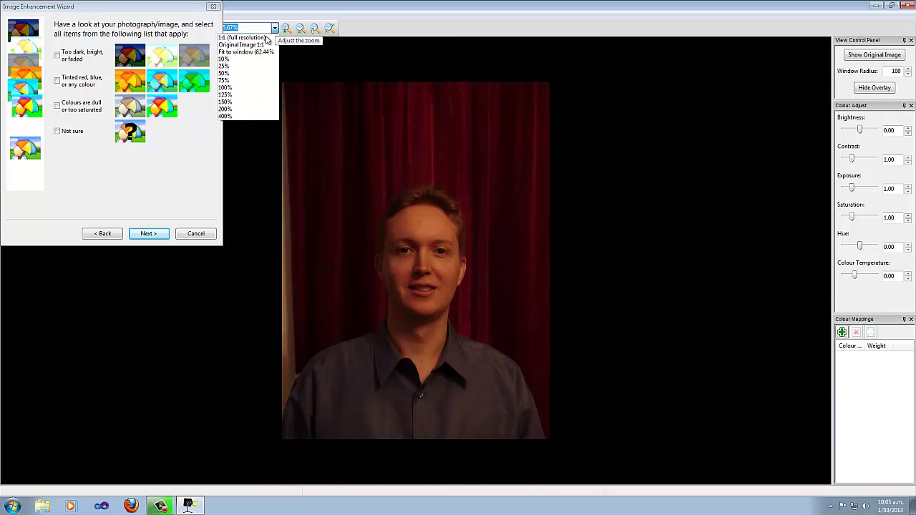
pyautogui.click(245, 52)
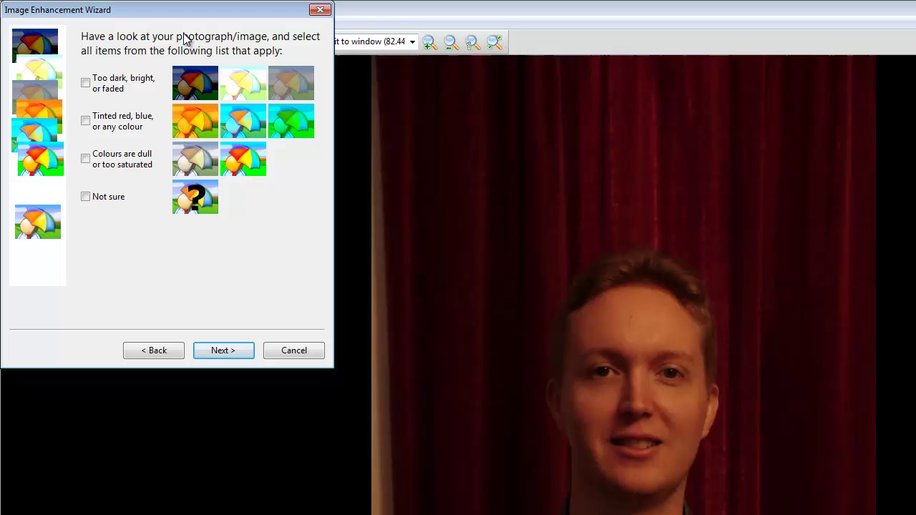
# Tick 'Tinted red, blue, or any colour' and continue to the Colour Adjust page
pyautogui.click(523, 284)
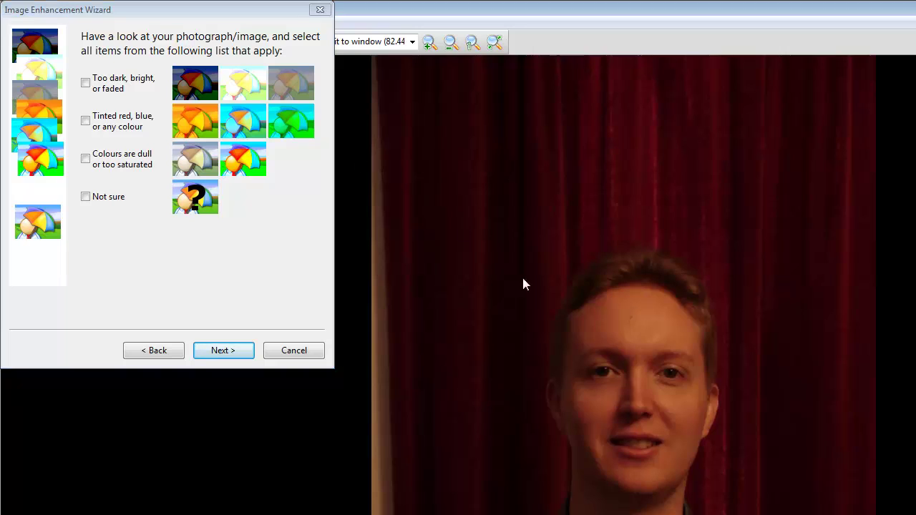
pyautogui.click(85, 123)
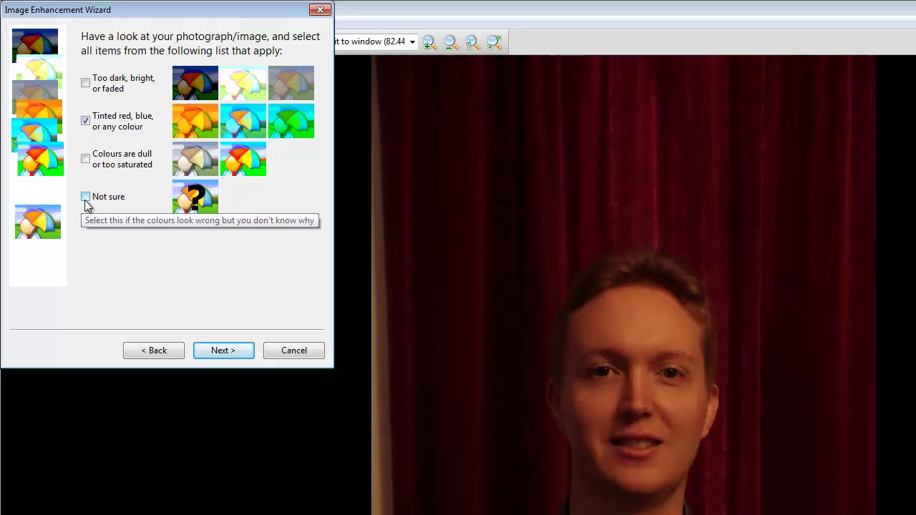
pyautogui.click(212, 350)
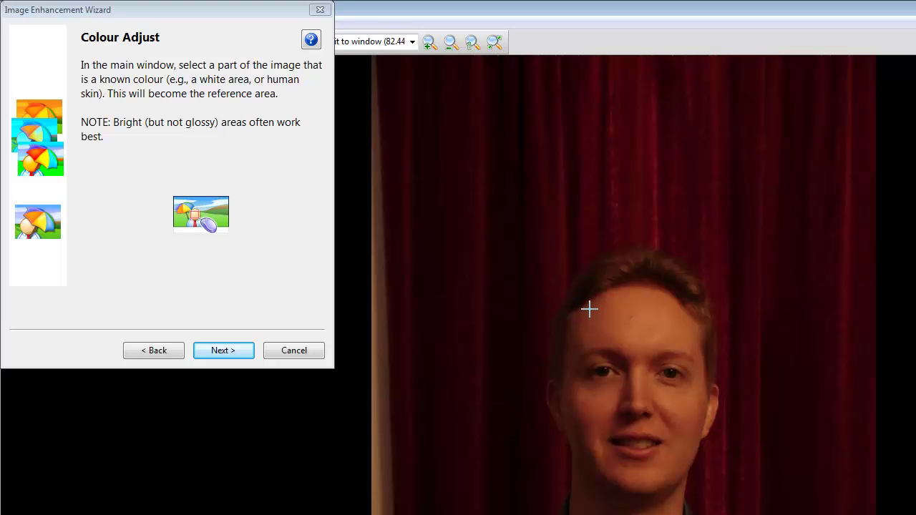
# Drag a small rectangle over the man's forehead as the colour reference area
pyautogui.moveTo(590, 309); pyautogui.dragTo(623, 337)
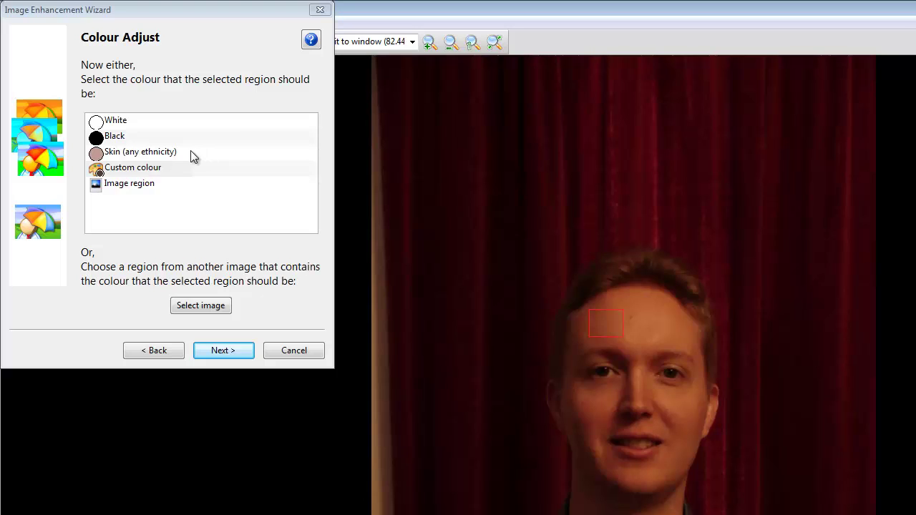
# Map the forehead reference to 'Skin (any ethnicity)' and shrink the reference box
pyautogui.click(131, 151)
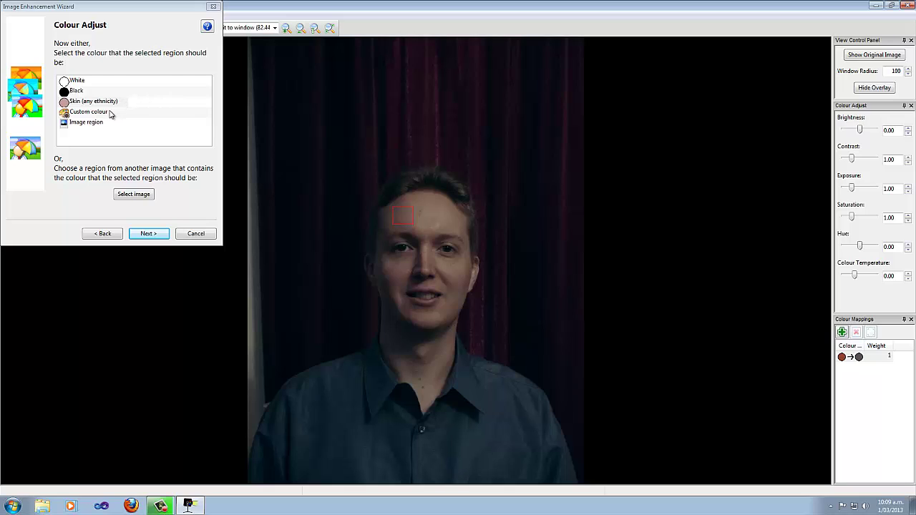
pyautogui.click(262, 99)
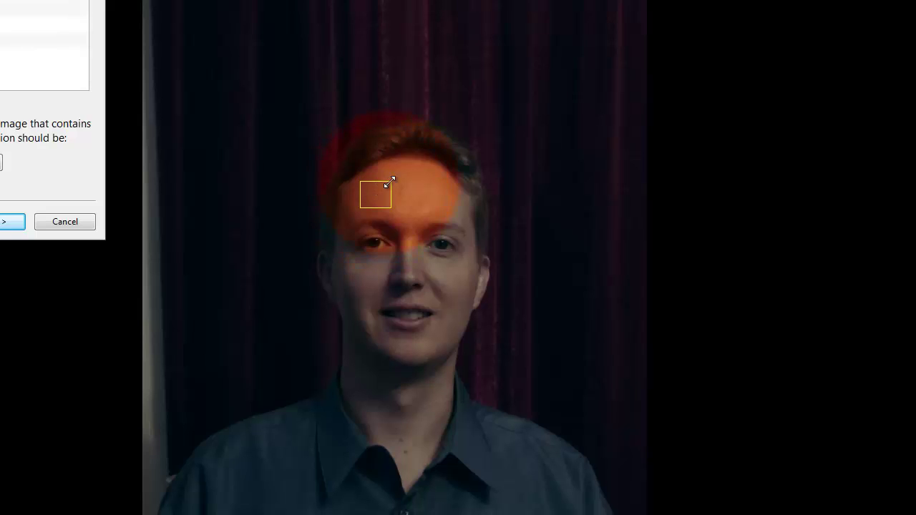
pyautogui.moveTo(389, 183); pyautogui.dragTo(372, 199)
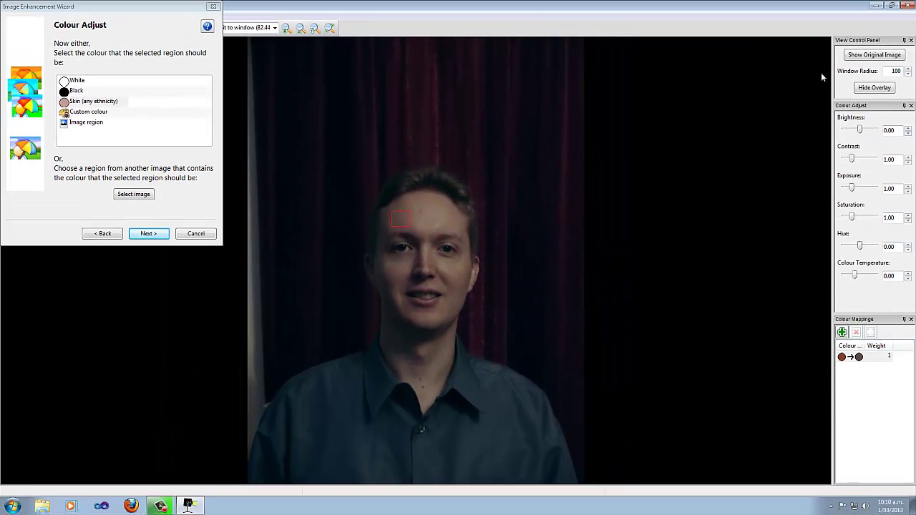
pyautogui.click(857, 59)
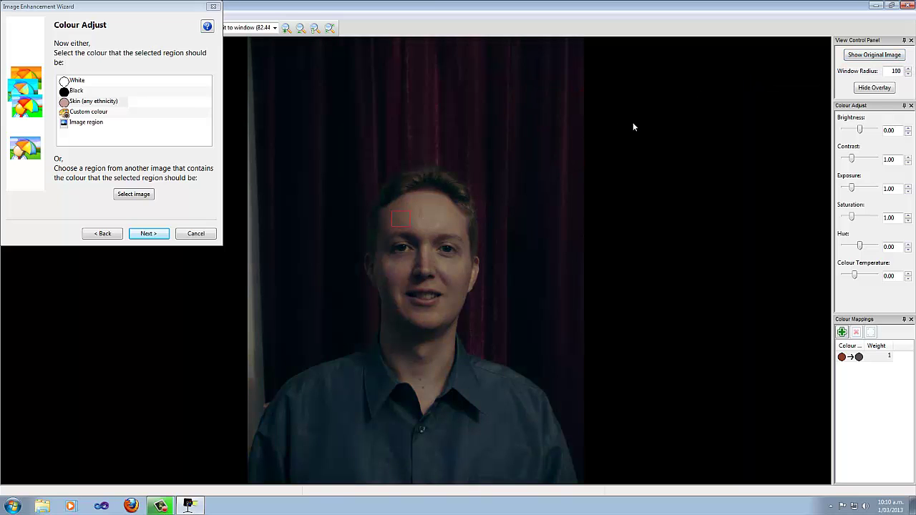
pyautogui.press('space')
pyautogui.press('space')
pyautogui.press('space')
# Go to the wizard's final page and finish, accepting the colour correction
pyautogui.click(154, 235)
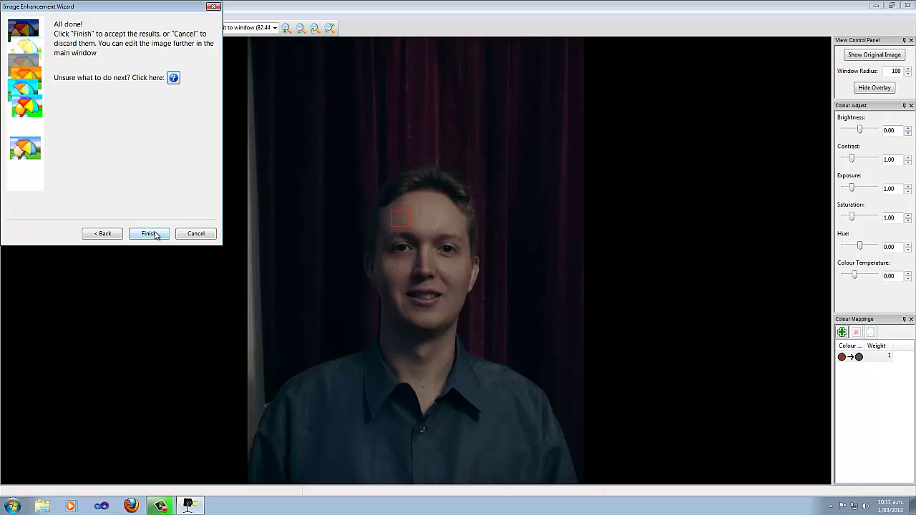
pyautogui.click(156, 235)
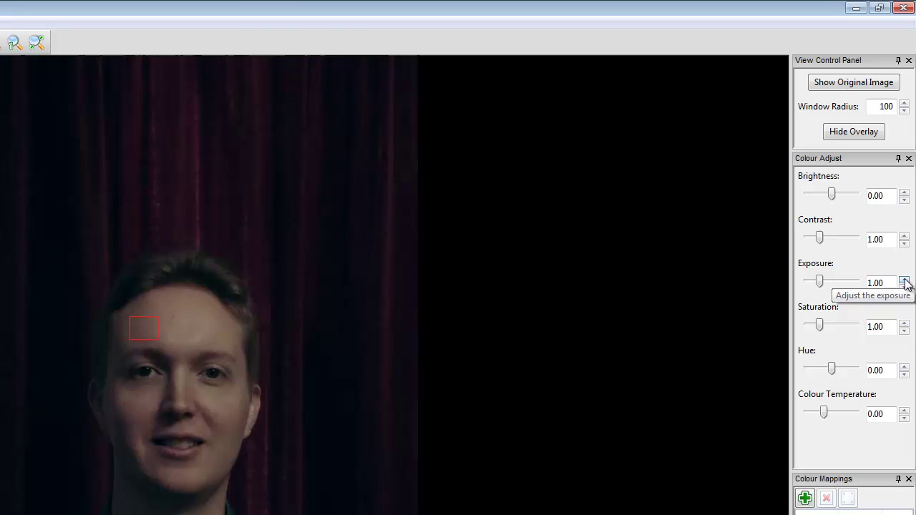
# Raise exposure to 1.50 and saturation to 1.20 in Colour Adjust
pyautogui.click(904, 279)
pyautogui.click(904, 279)
pyautogui.click(904, 279)
pyautogui.click(904, 279)
pyautogui.click(904, 279)
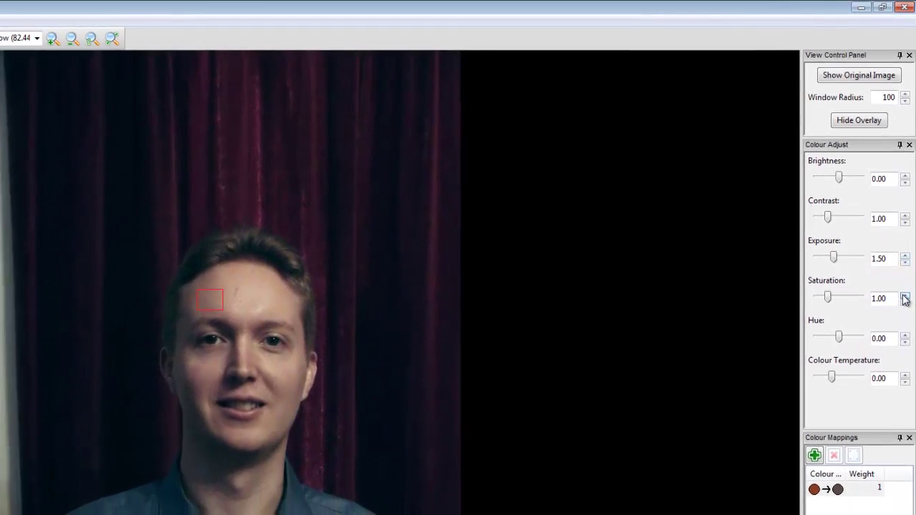
pyautogui.click(904, 295)
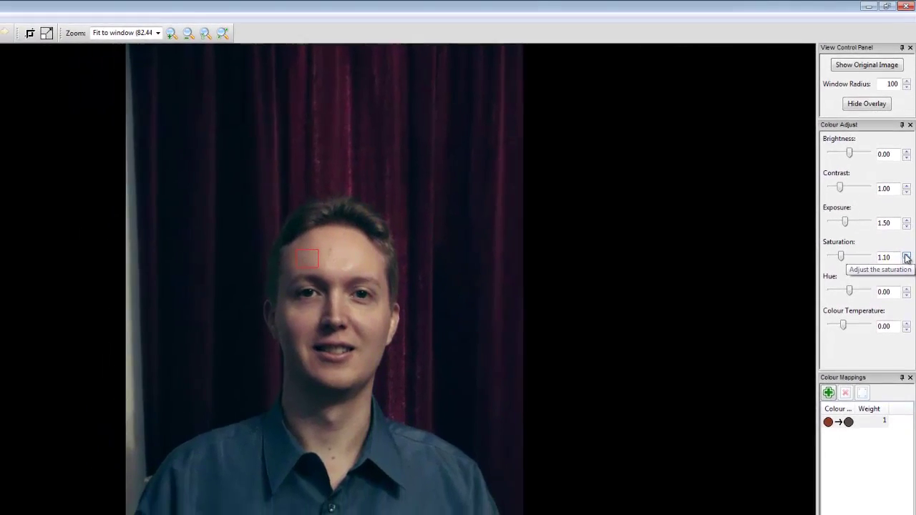
pyautogui.click(906, 254)
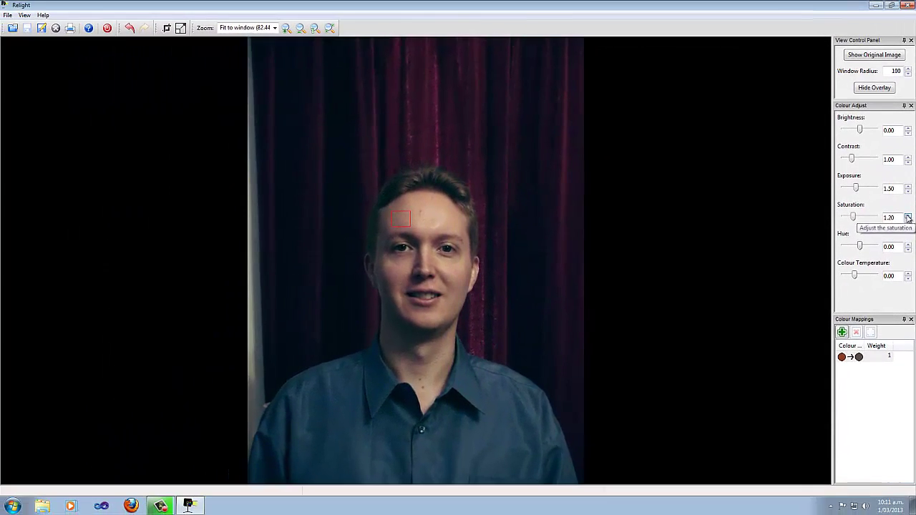